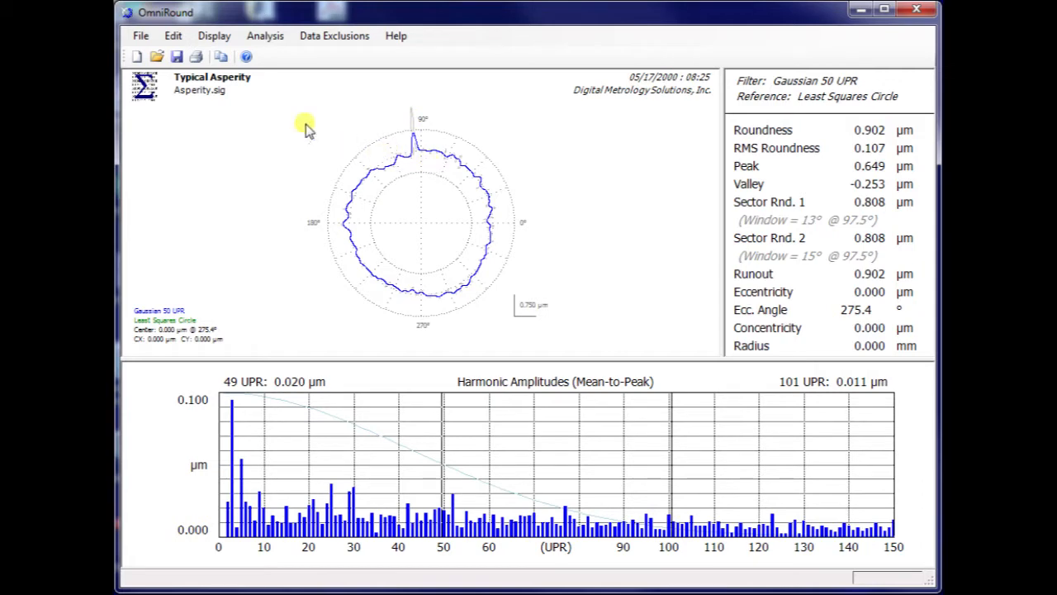
left_click(213, 35)
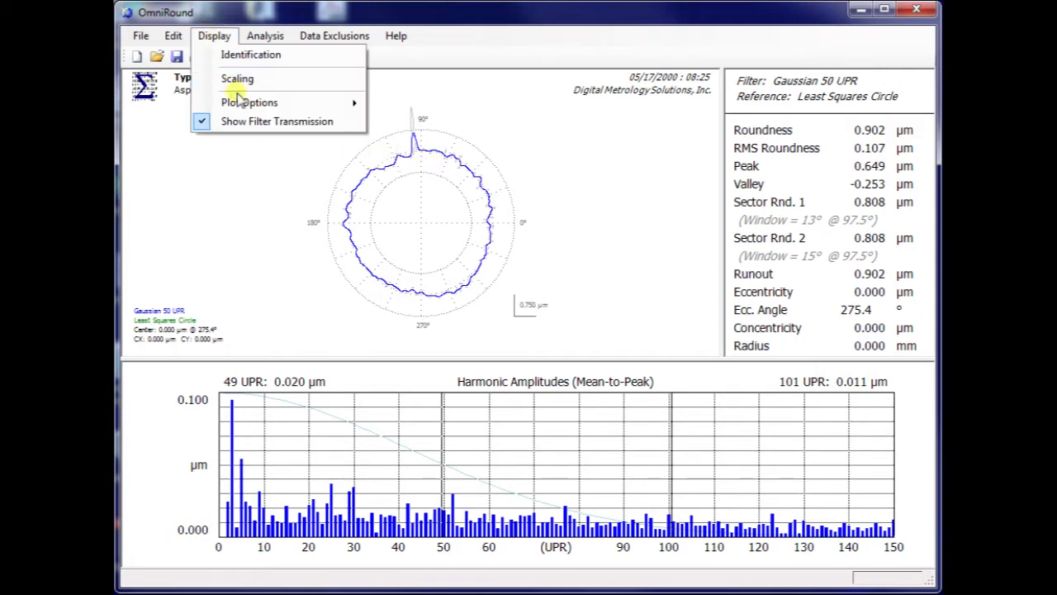
mouse_move(240, 103)
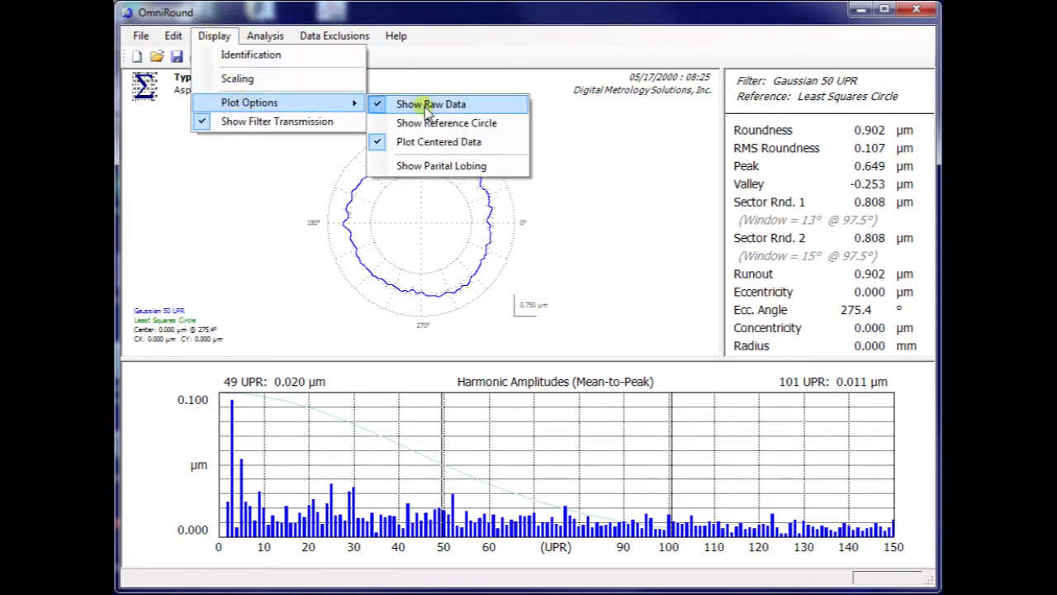
left_click(580, 124)
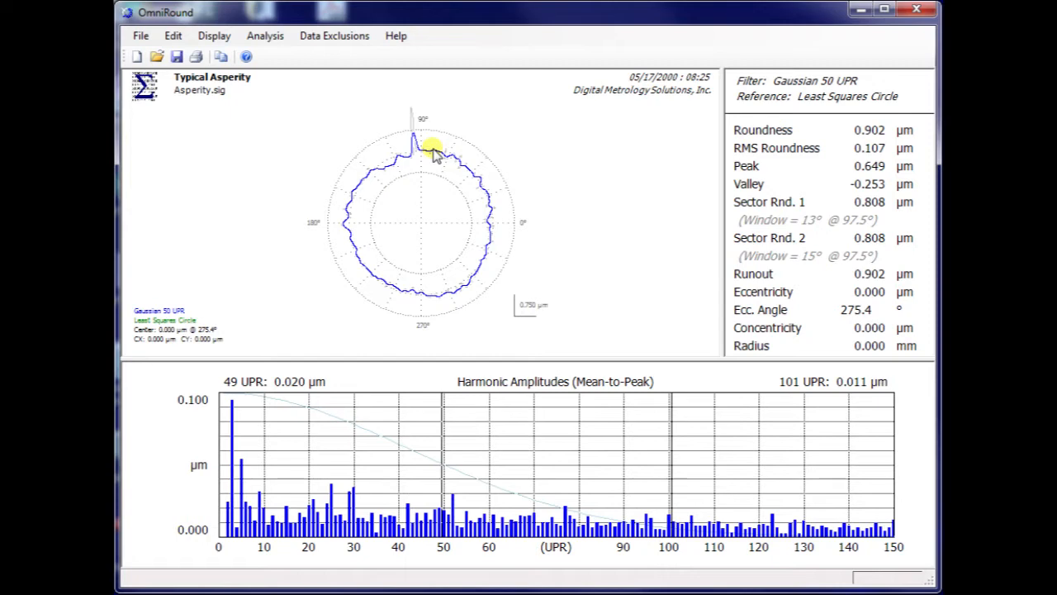
- Set Outlier Removal to detect and remove peaks, keeping the dialog clear of the spike on the polar plot
left_click(340, 40)
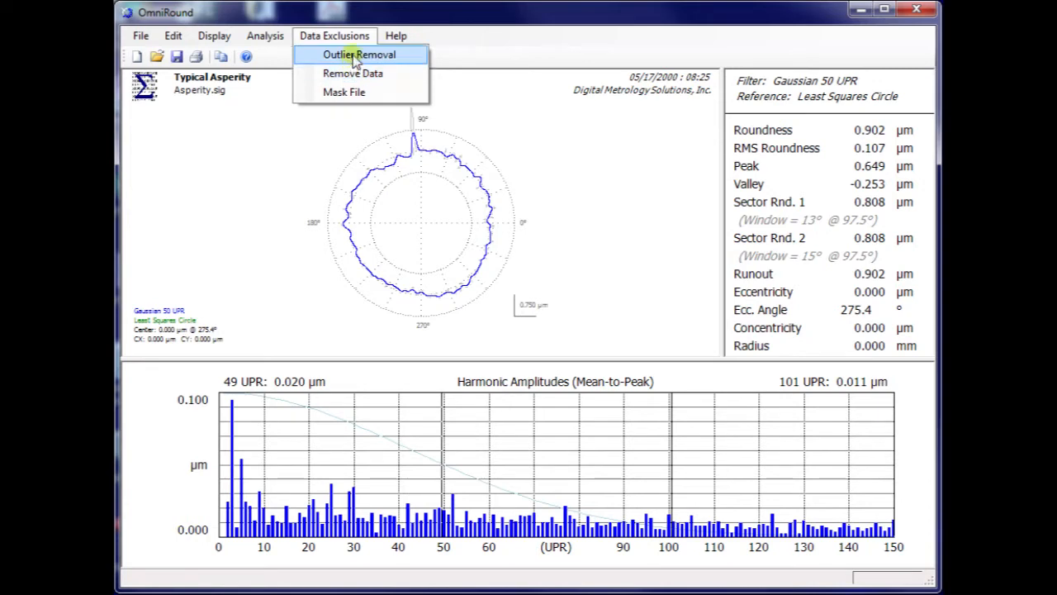
left_click(355, 56)
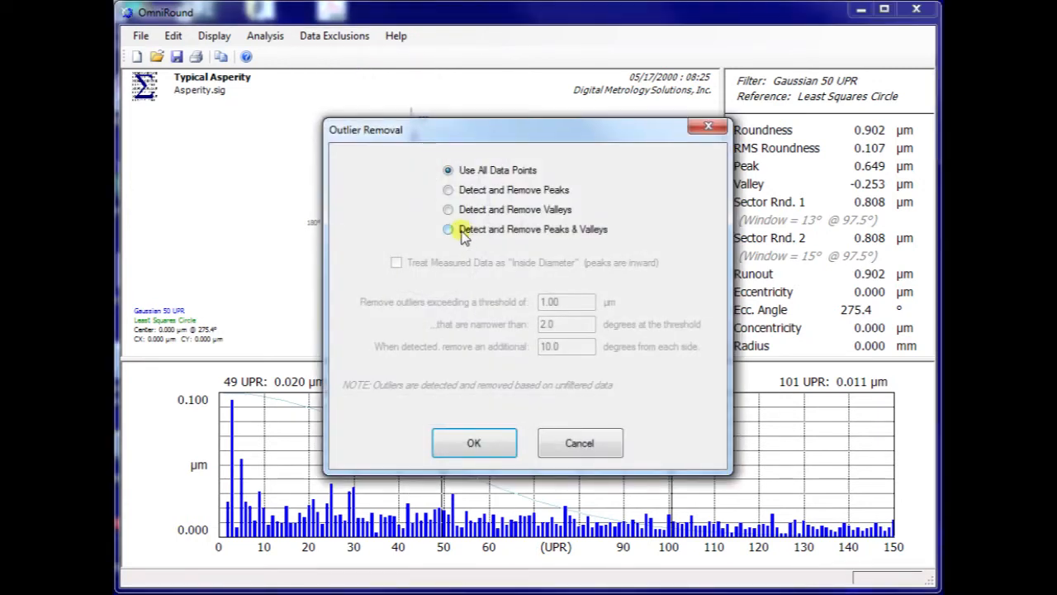
left_click(447, 190)
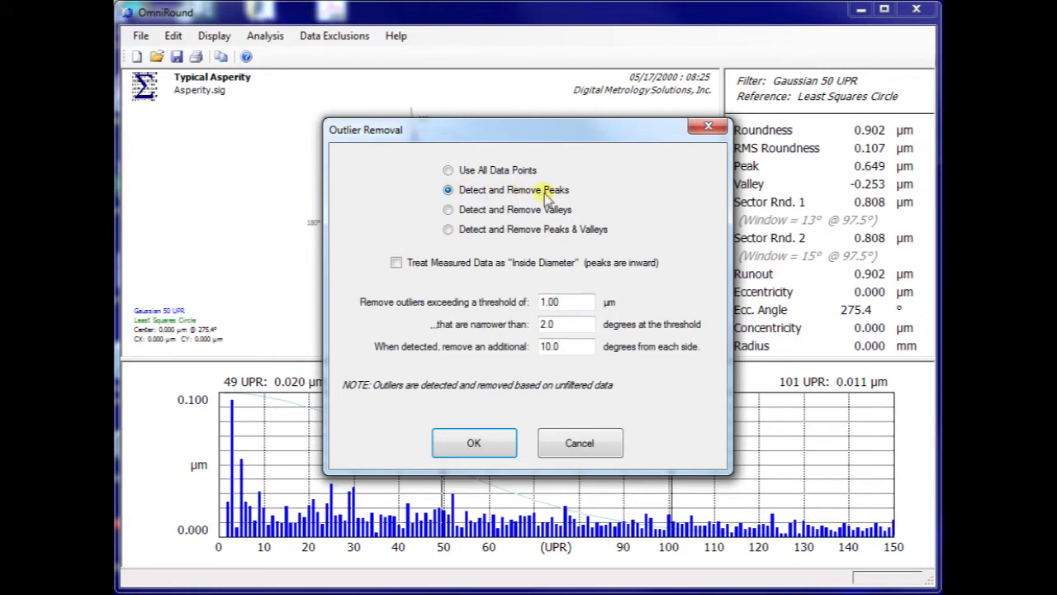
left_click_drag(512, 130, 503, 209)
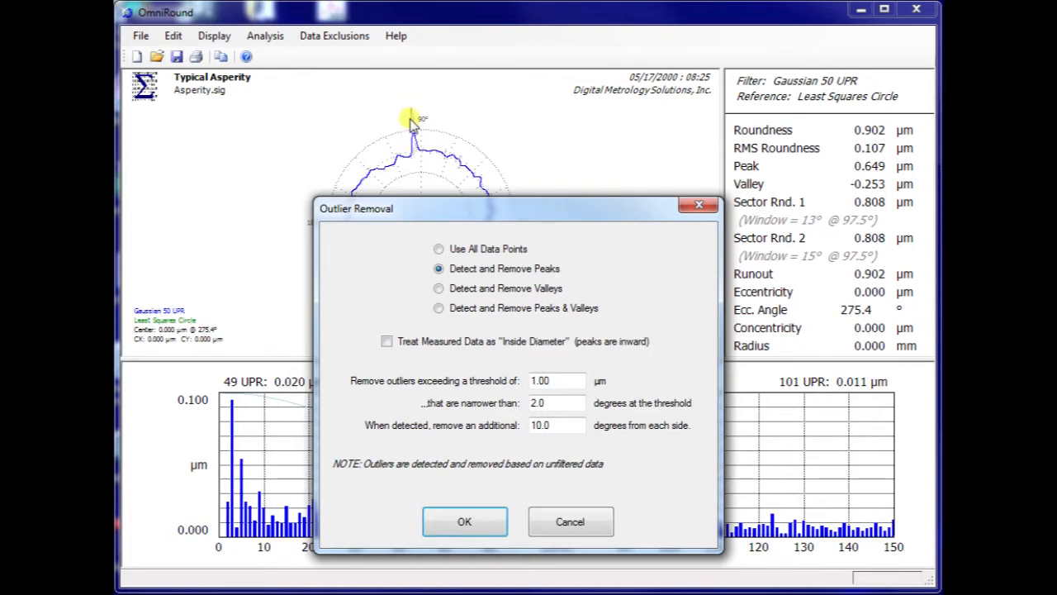
- Apply peak removal with a 1.5 µm threshold, a maximum width of 2.0 degrees and an additional 15 degrees removed from each side
left_click_drag(578, 381, 486, 378)
type("1")
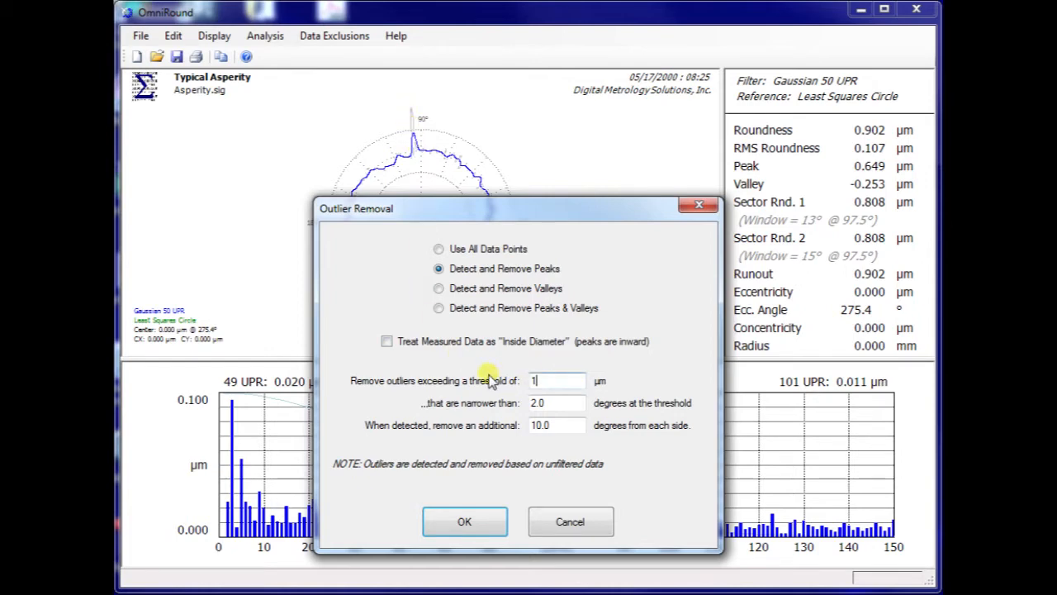
type(".5")
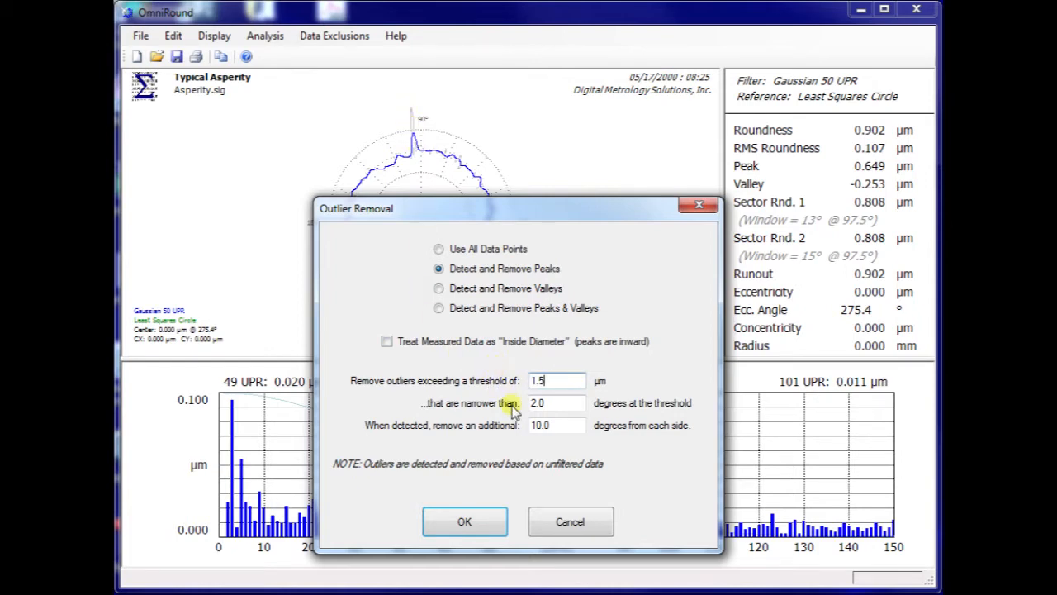
left_click(558, 405)
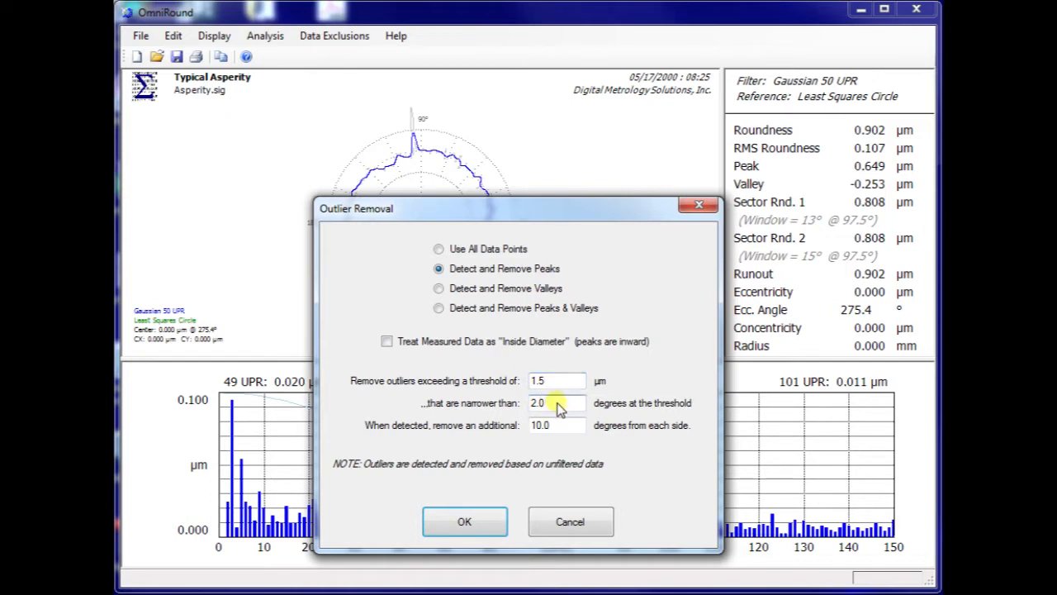
left_click_drag(563, 426, 523, 423)
type("5")
key("Return")
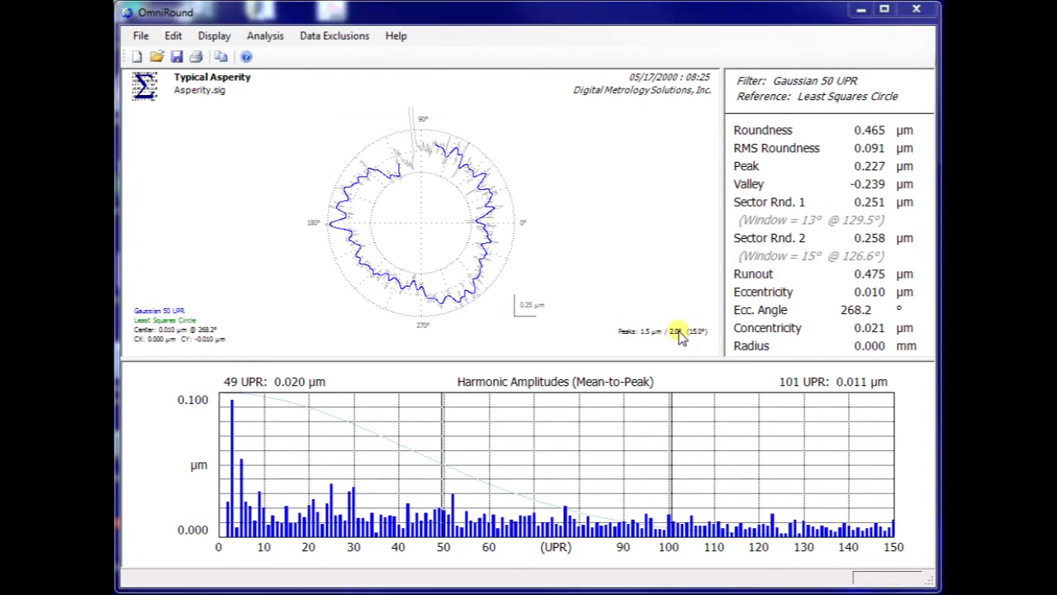
- Turn outlier removal back off so the analysis uses all data points
double_click(677, 331)
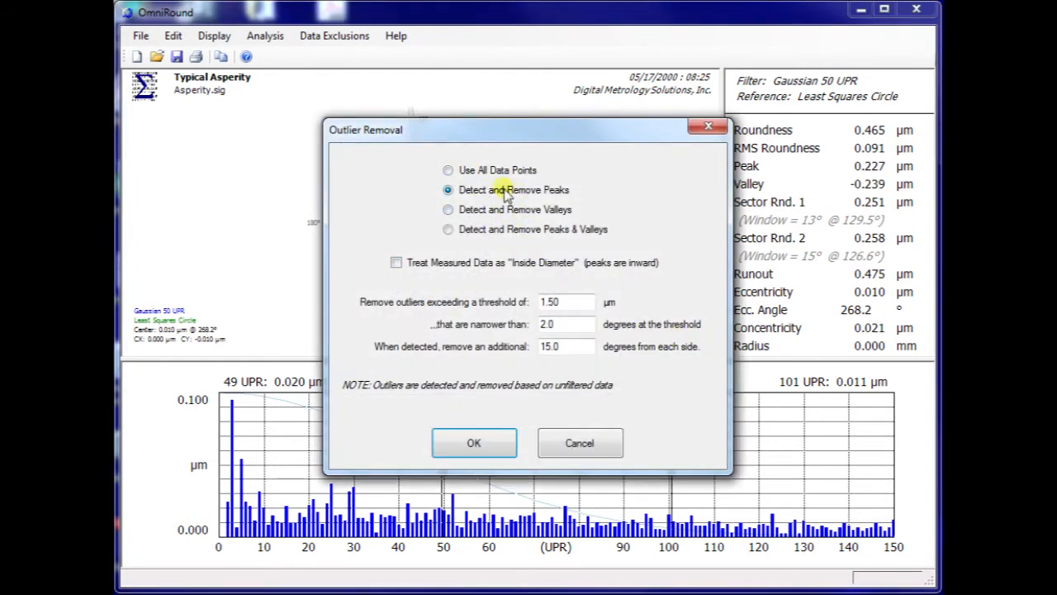
left_click(477, 174)
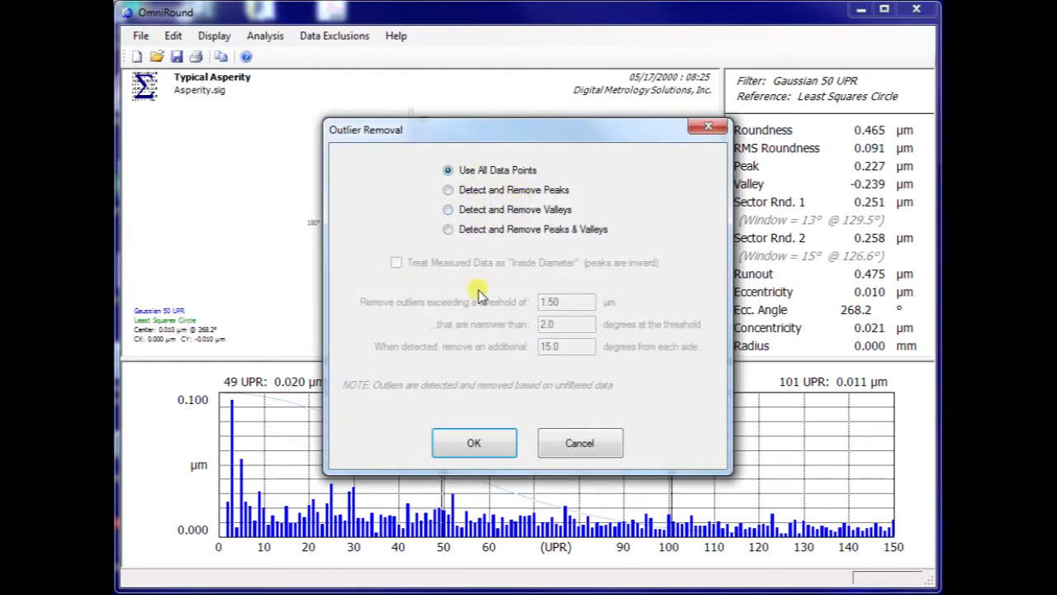
left_click(479, 446)
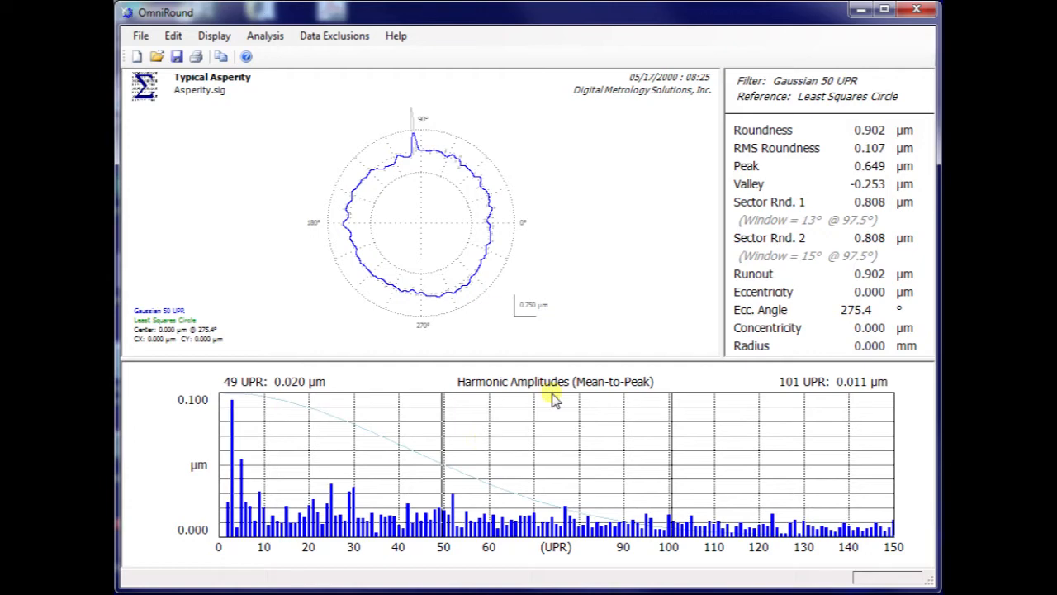
- Manually exclude the spike near 90° with the Remove Data function, setting the boundary cursors at 102.0° and 88.3°
left_click(347, 38)
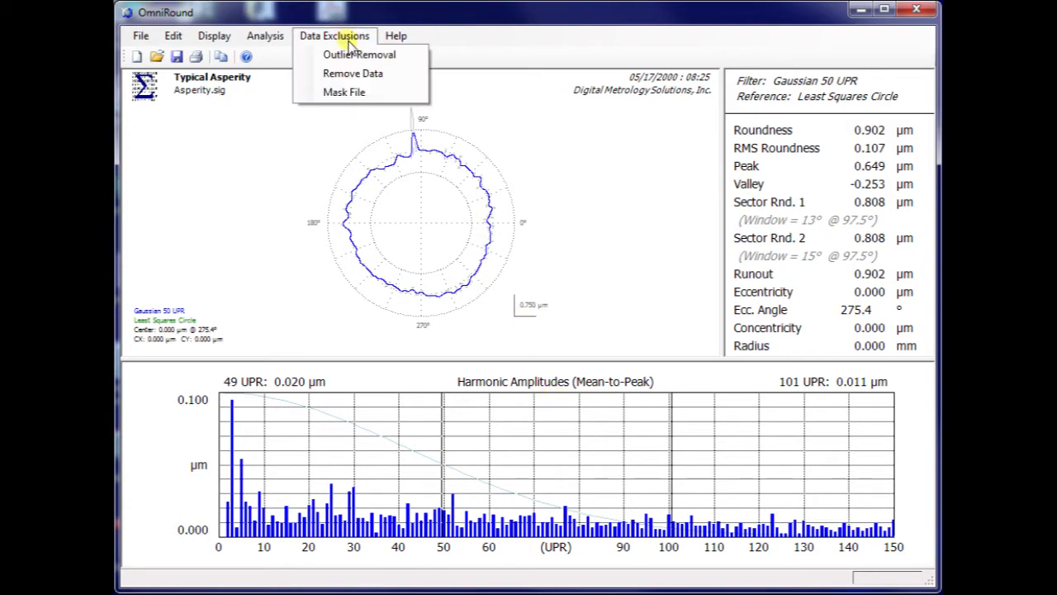
left_click(353, 73)
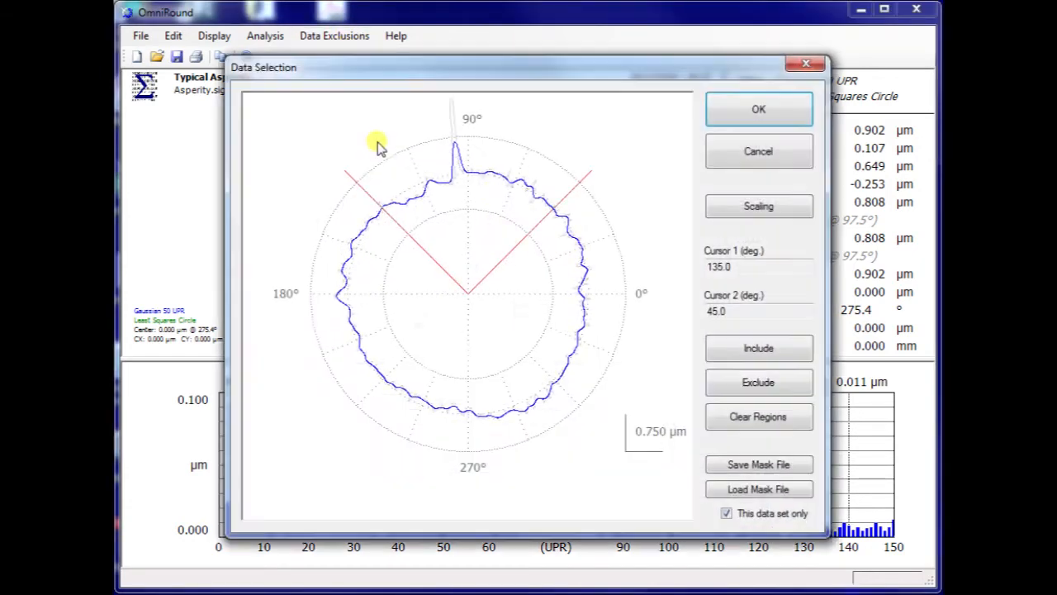
left_click_drag(523, 217, 440, 219)
left_click(444, 219)
left_click_drag(331, 67, 442, 214)
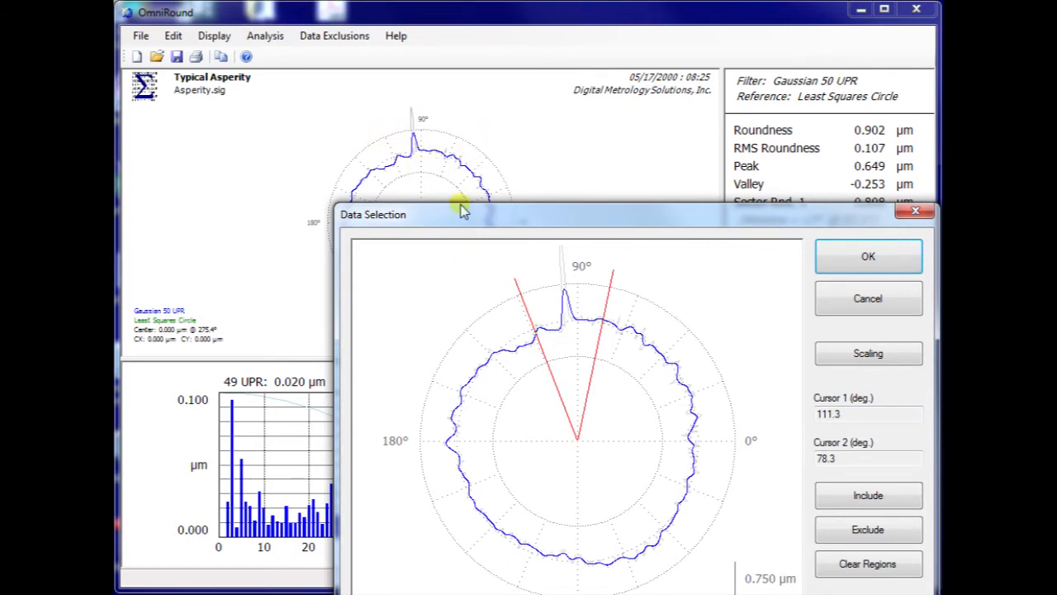
left_click_drag(463, 207, 344, 57)
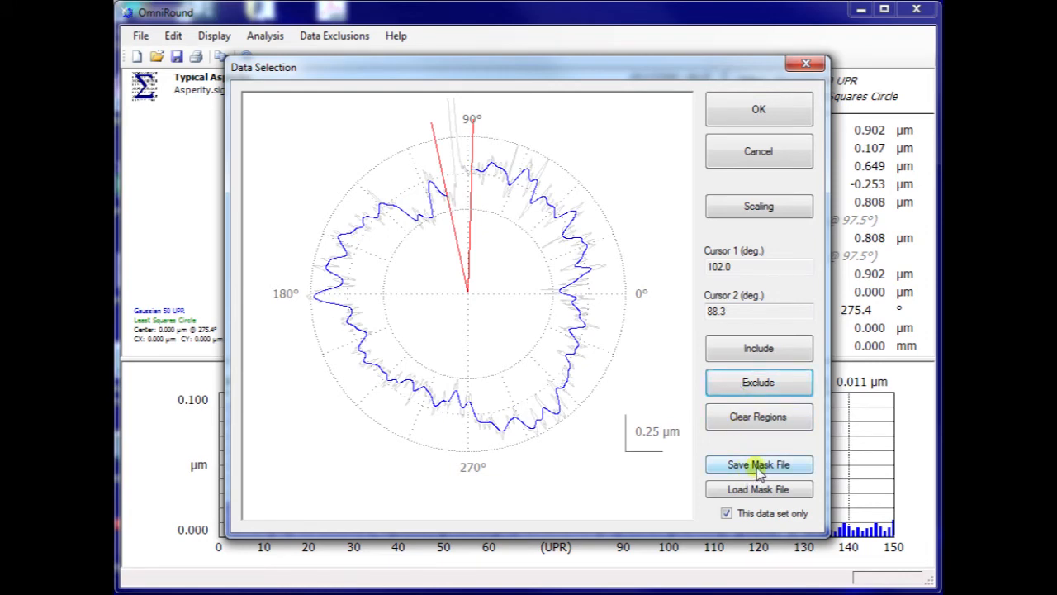
- Save the excluded region as a CSV mask file named UpperMask and apply it to the analysis
left_click(758, 466)
type("Up")
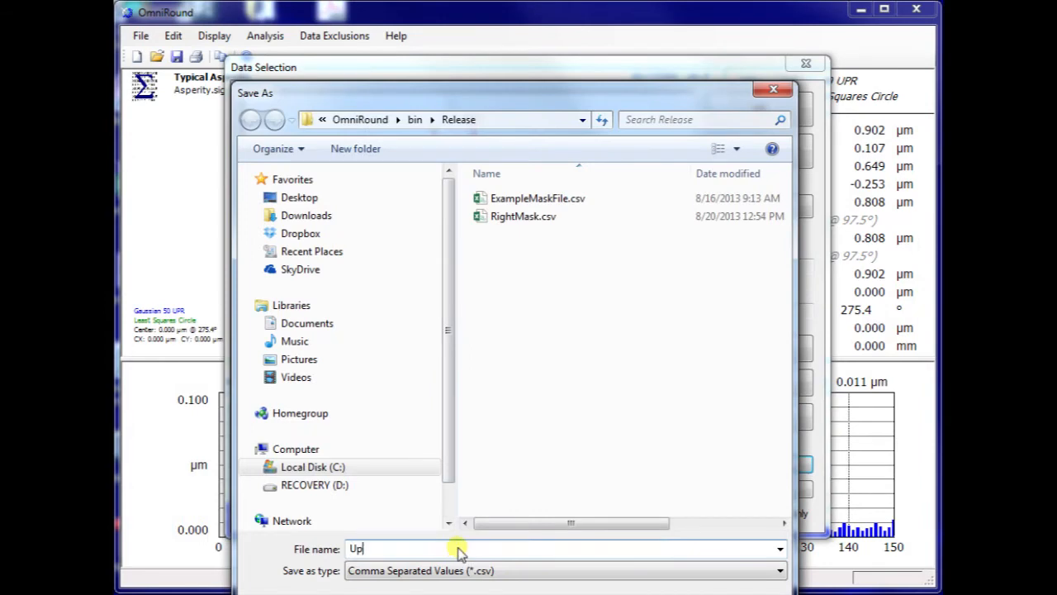
type("perMask")
left_click(481, 89)
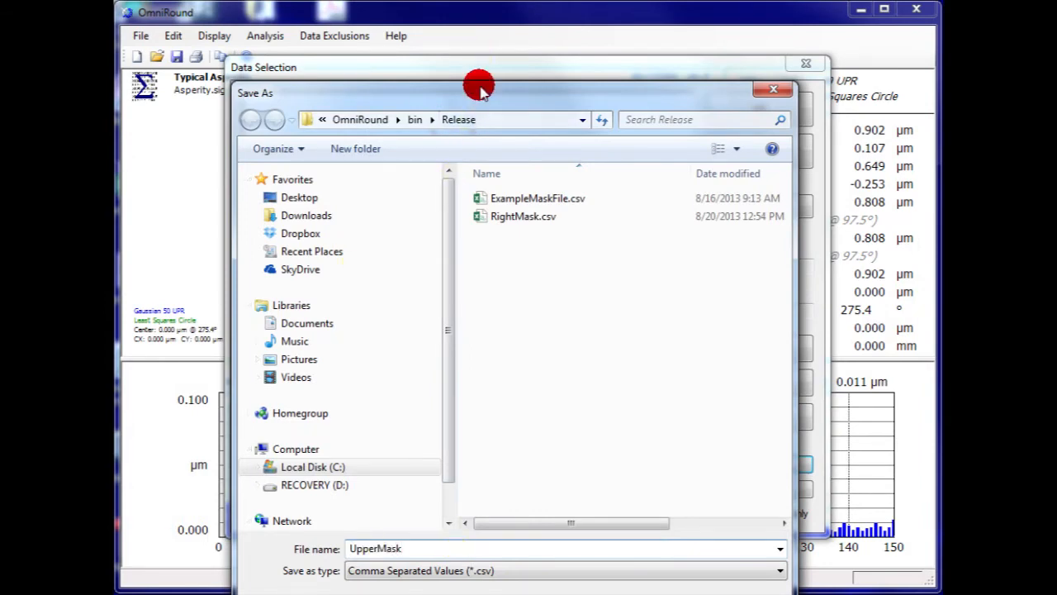
key("Return")
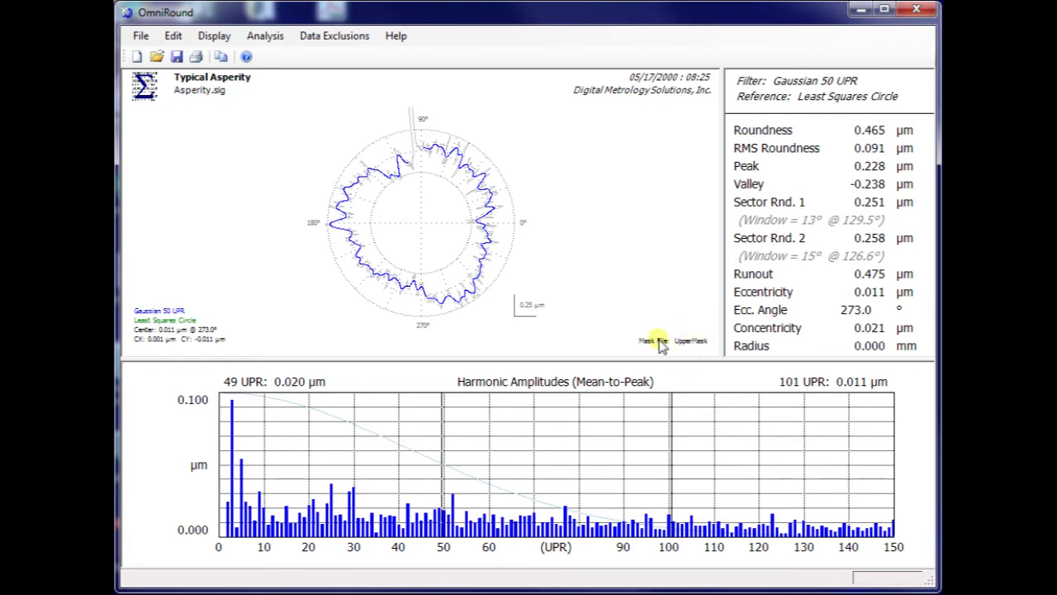
- Open the InterruptedSurface.stc data set from the recently used files
left_click(140, 36)
mouse_move(236, 309)
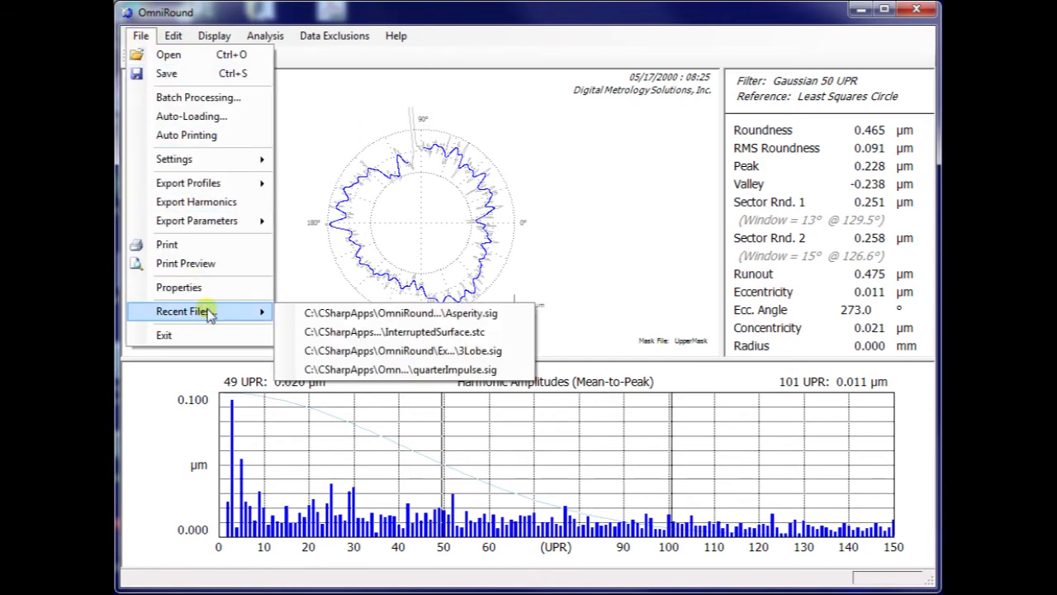
left_click(363, 315)
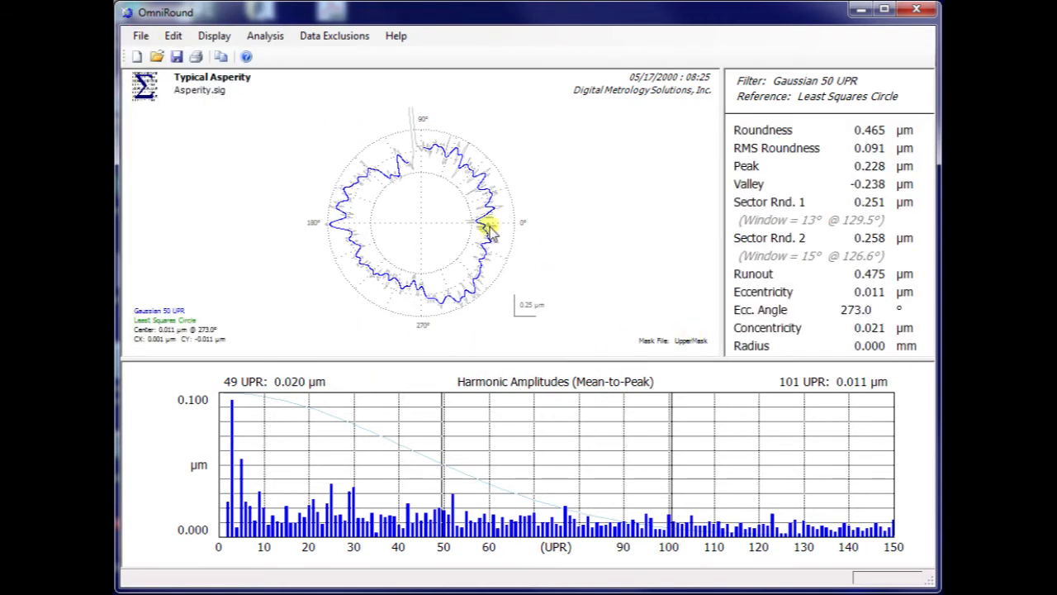
left_click(329, 335)
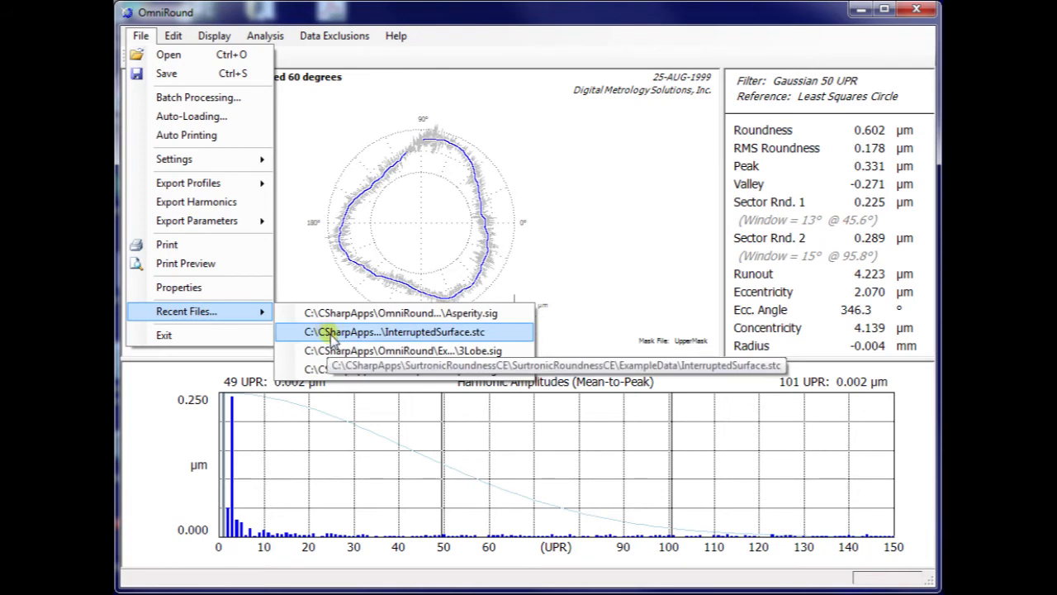
left_click(354, 314)
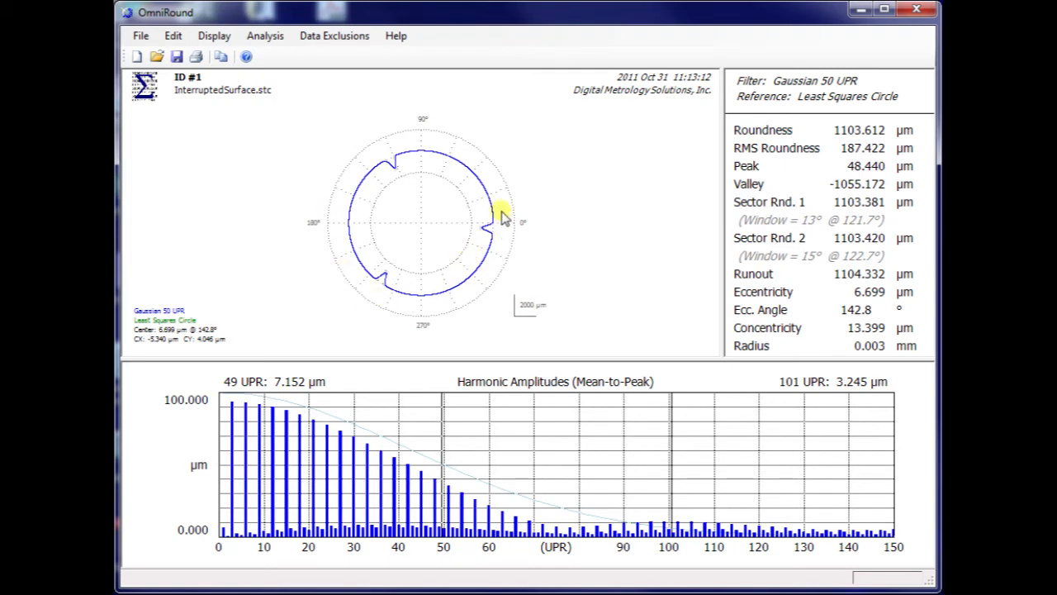
- Exclude the three notches of the interrupted surface from the roundness data and apply the manual exclusions
double_click(488, 229)
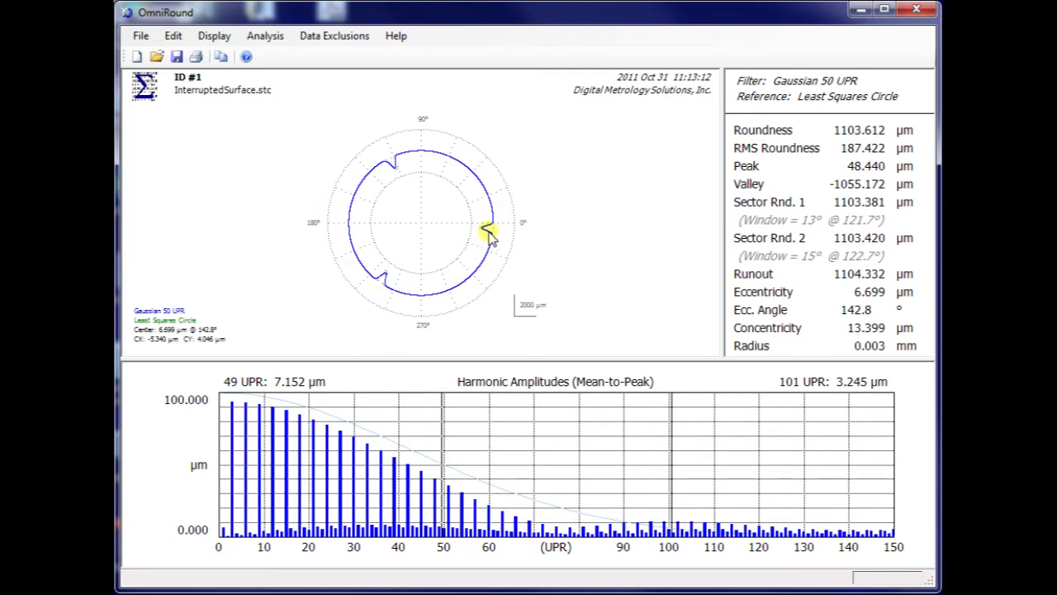
left_click_drag(524, 236, 437, 201)
left_click_drag(410, 235, 425, 220)
left_click(758, 109)
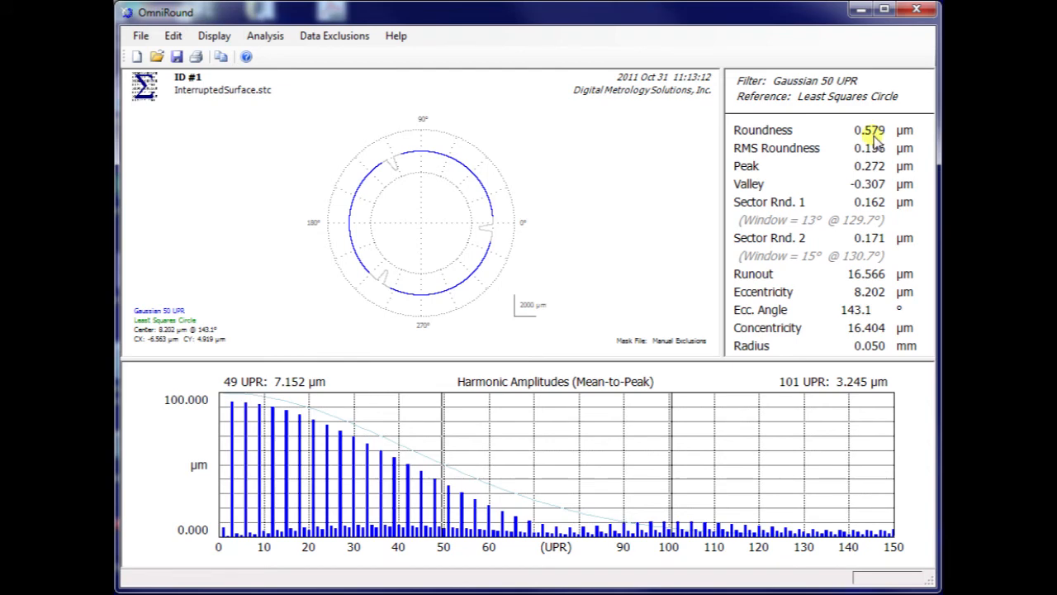
- Enable Auto Scale for the roundness plot's scaling per division, with the Deviations scaling method
double_click(527, 306)
left_click(482, 284)
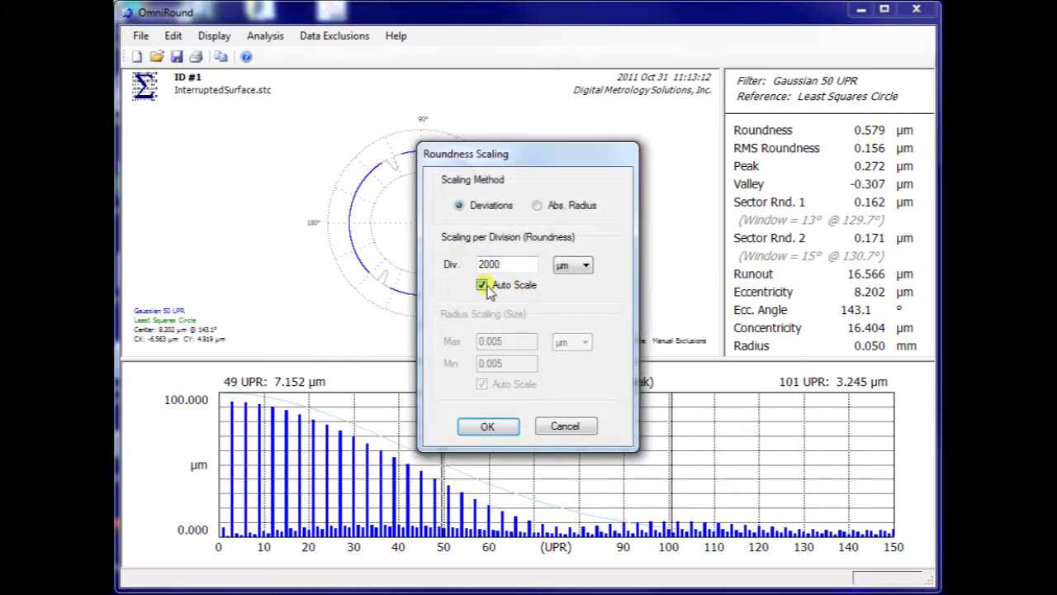
left_click(486, 427)
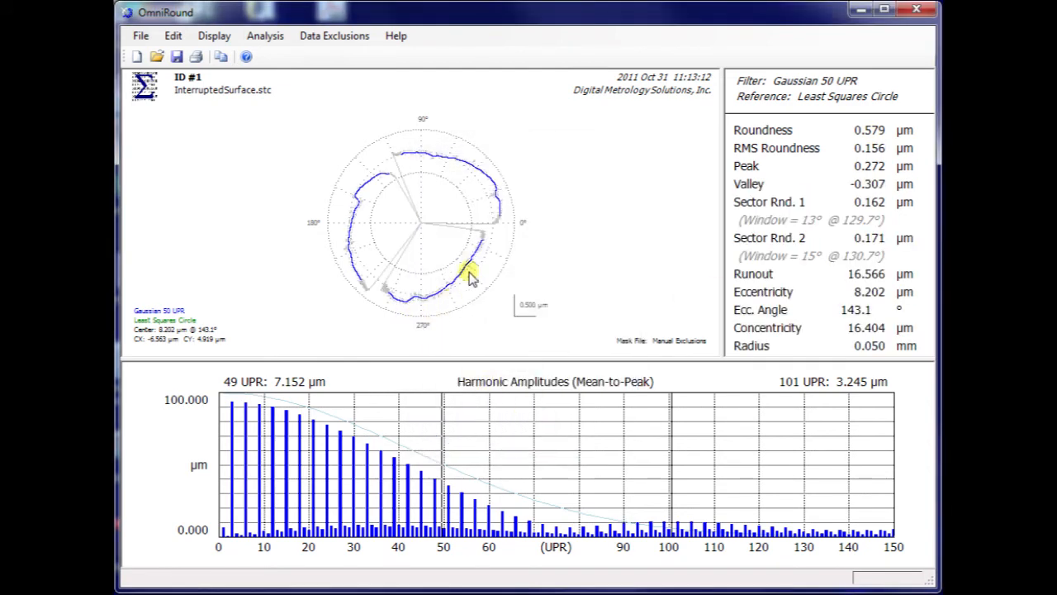